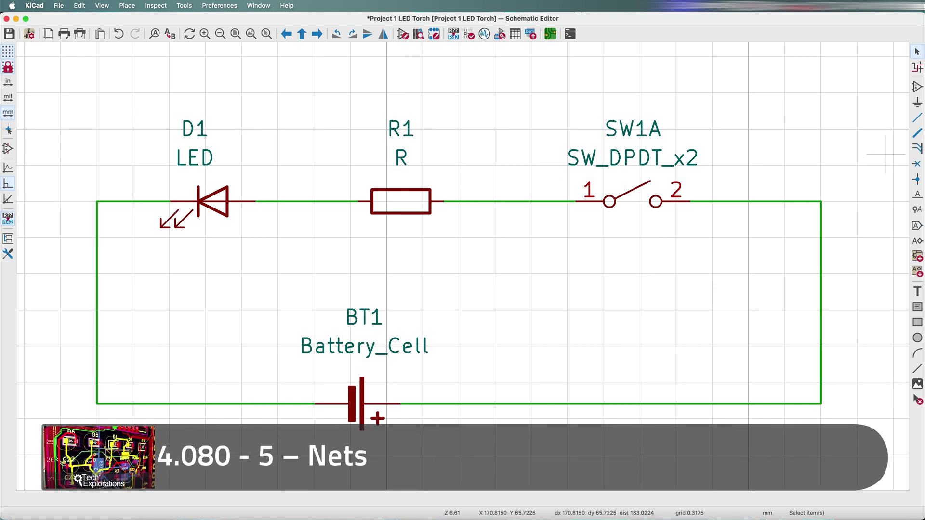
Check the net names of the left, D1–R1 and R1–SW1A wires.
{"action": "key", "text": "super+Tab"}
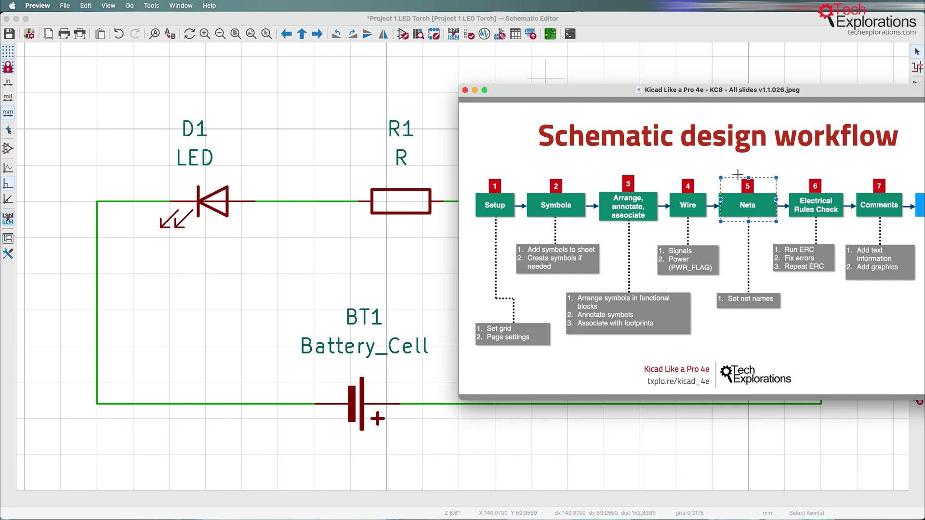
{"action": "left_click", "coordinate": [620, 22]}
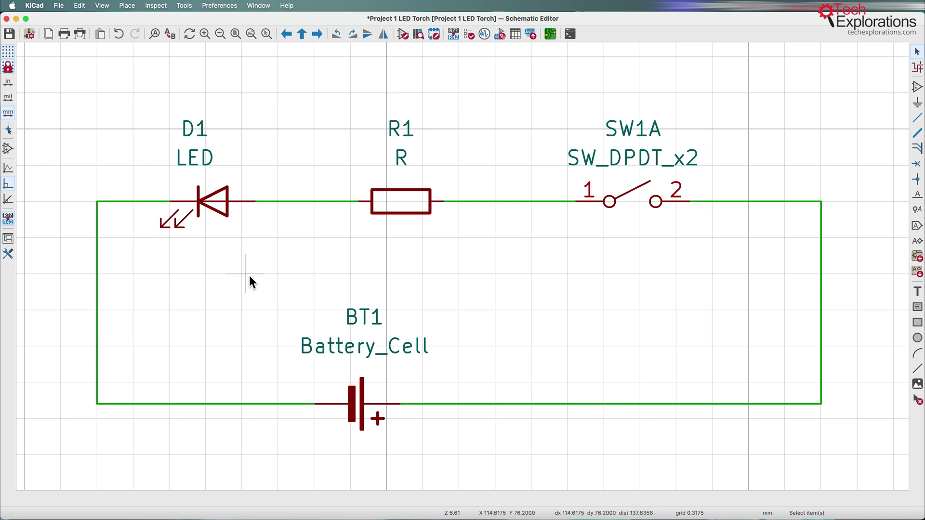
{"action": "left_click", "coordinate": [98, 259]}
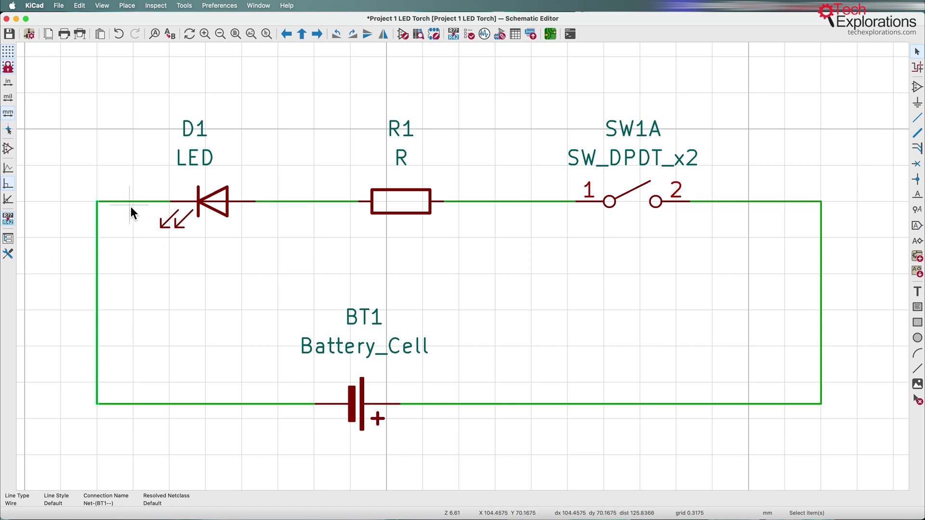
{"action": "left_click", "coordinate": [301, 202]}
{"action": "left_click", "coordinate": [548, 201]}
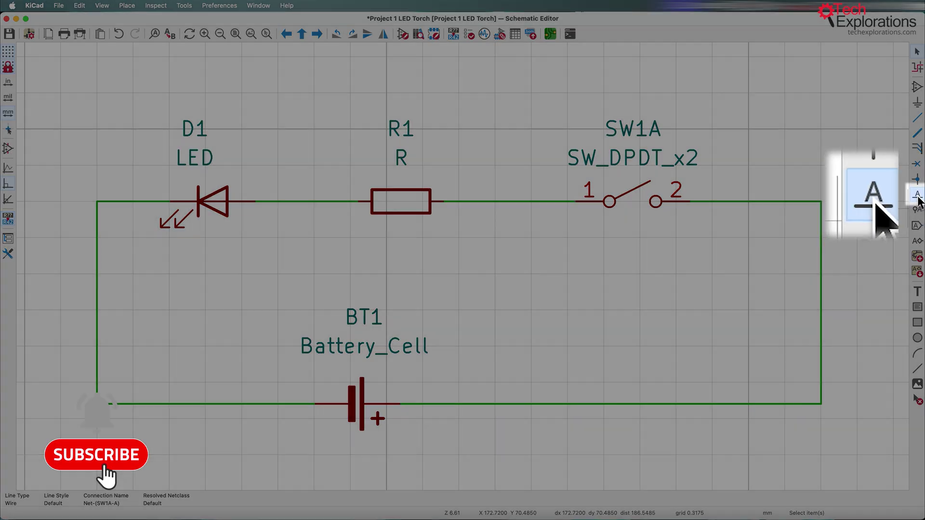
Place a leftward-running LED_cathode net label on the left wire at D1's cathode.
{"action": "left_click", "coordinate": [918, 195]}
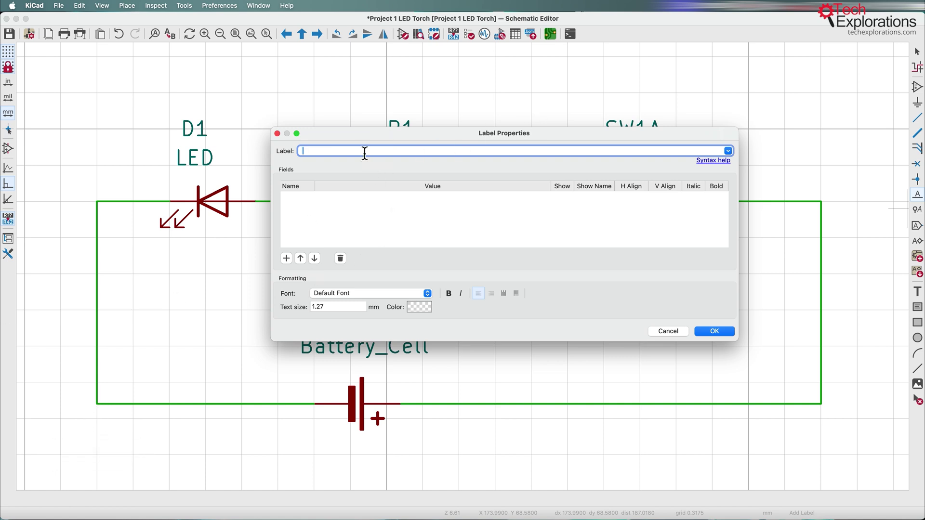
{"action": "type", "text": "LED_cathode"}
{"action": "left_click", "coordinate": [718, 332]}
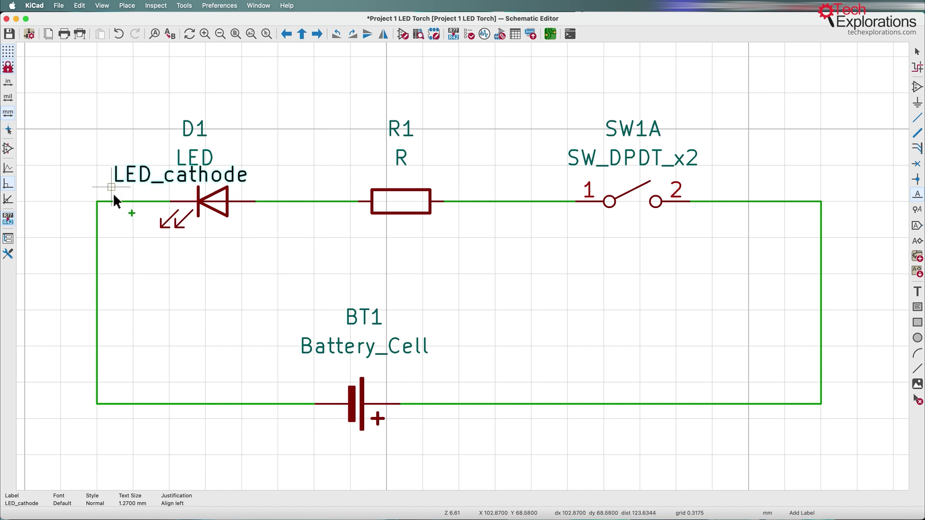
{"action": "middle_click_drag", "start_coordinate": [112, 193], "coordinate": [346, 218]}
{"action": "key", "text": "r"}
{"action": "key", "text": "r"}
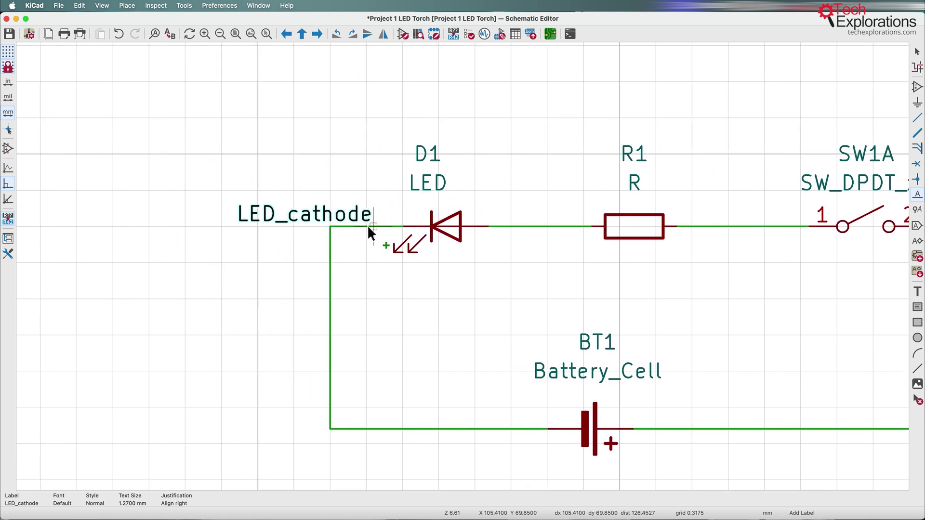
{"action": "left_click", "coordinate": [369, 228]}
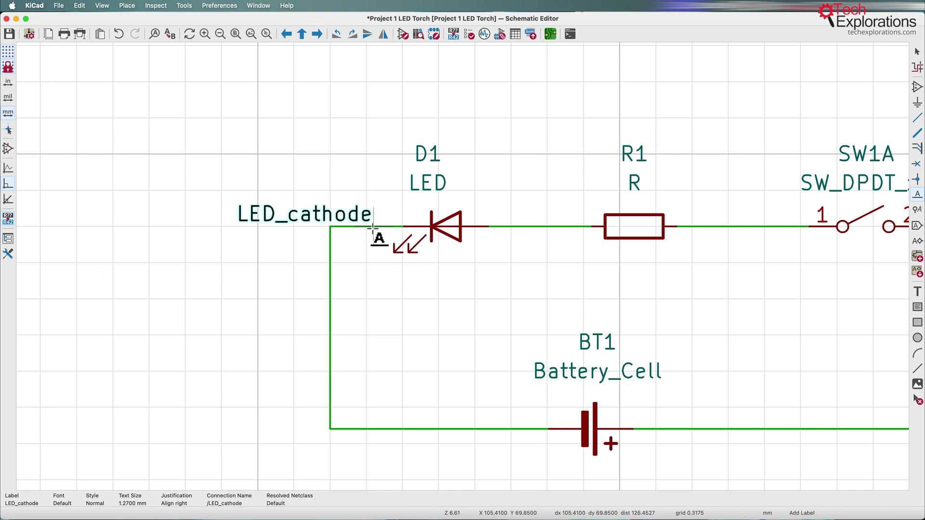
{"action": "middle_click_drag", "start_coordinate": [401, 273], "coordinate": [242, 265]}
{"action": "key", "text": "Escape"}
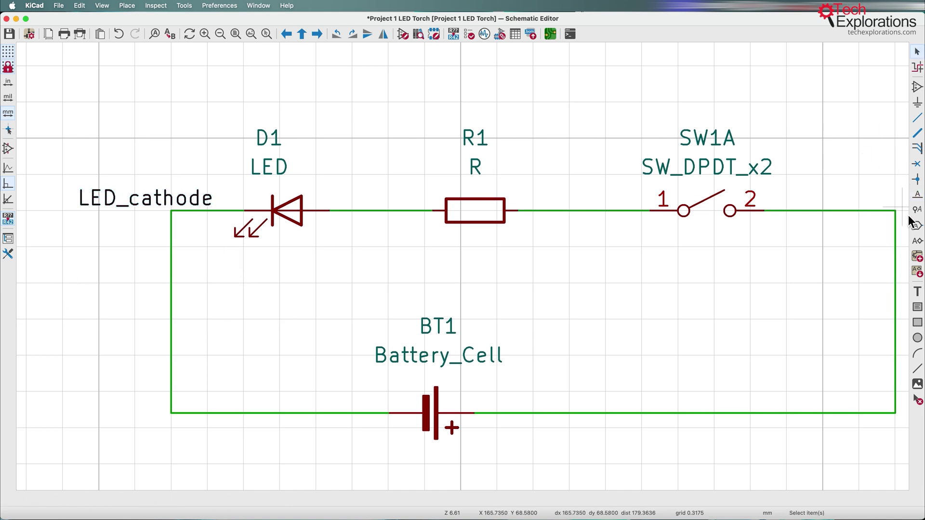
Place an upright LED_anode net label on the wire between D1 and R1.
{"action": "left_click", "coordinate": [917, 195]}
{"action": "left_click", "coordinate": [360, 181]}
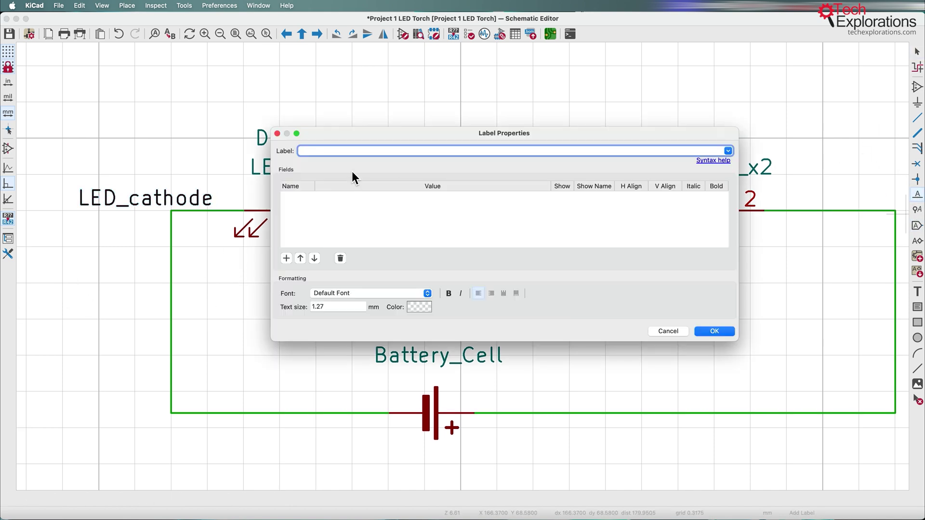
{"action": "type", "text": "LED_anode"}
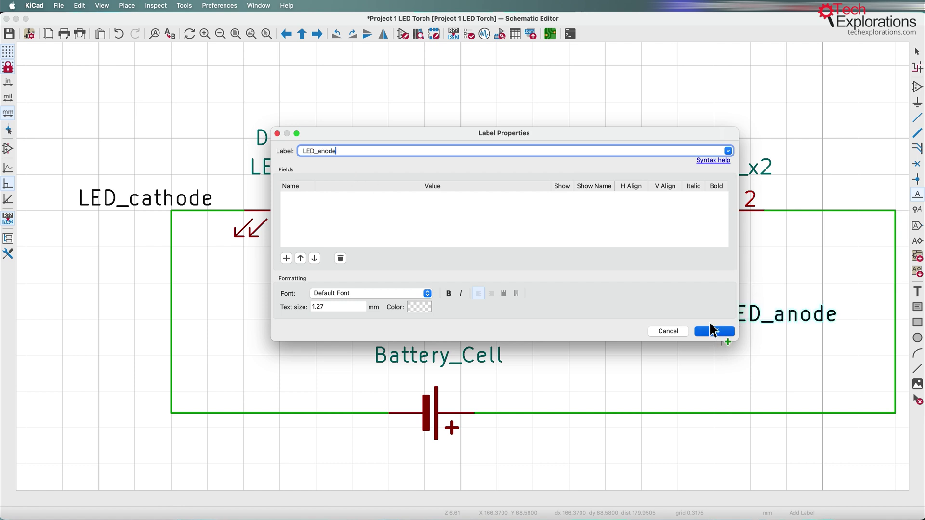
{"action": "key", "text": "Return"}
{"action": "key", "text": "r"}
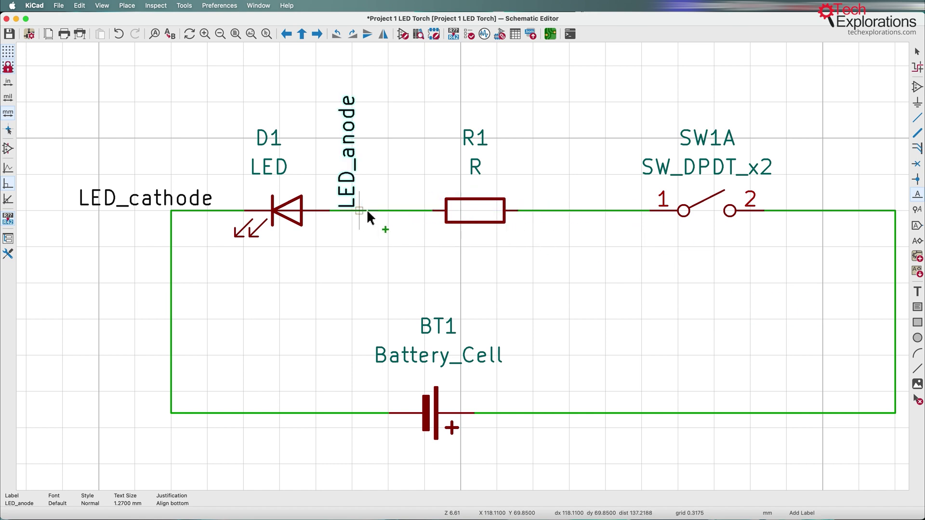
{"action": "left_click", "coordinate": [387, 209]}
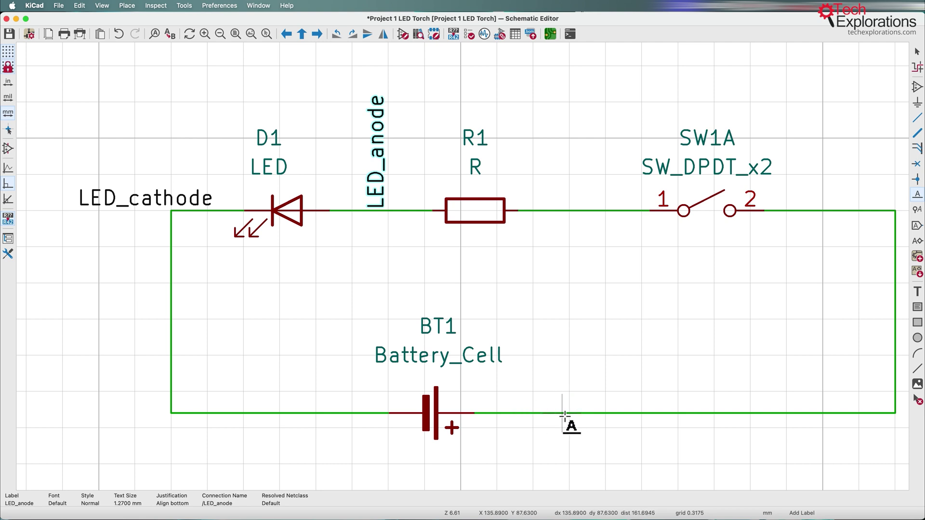
Place a bat_pos net label on the bottom wire right of the battery.
{"action": "scroll", "coordinate": [562, 414], "scroll_direction": "down", "scroll_amount": 2}
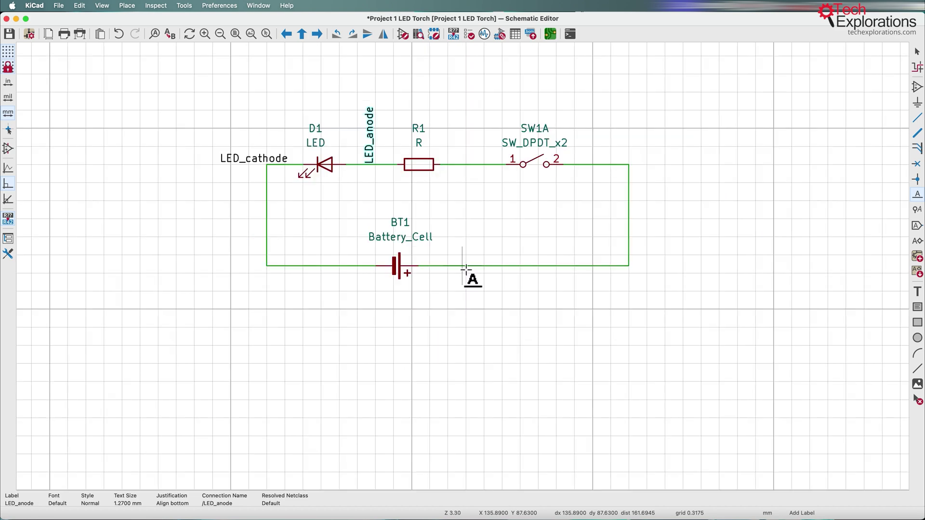
{"action": "scroll", "coordinate": [466, 266], "scroll_direction": "up", "scroll_amount": 5}
{"action": "left_click", "coordinate": [465, 266]}
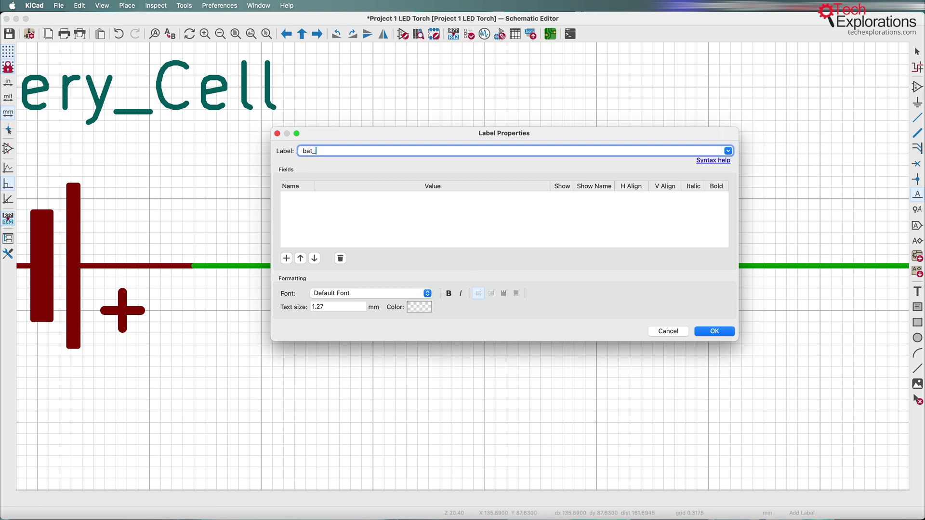
{"action": "key", "text": "Return"}
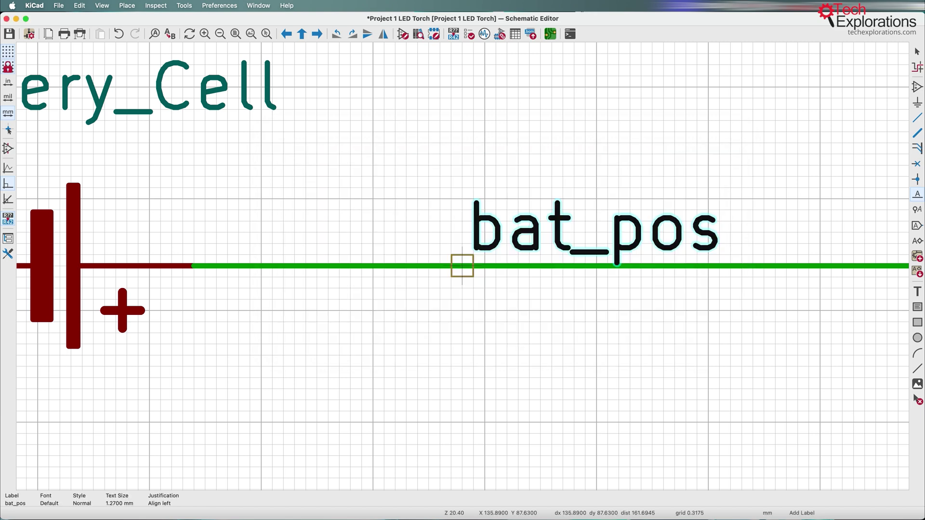
{"action": "left_click", "coordinate": [462, 265]}
Save the schematic and stop adding labels.
{"action": "scroll", "coordinate": [462, 265], "scroll_direction": "down", "scroll_amount": 6}
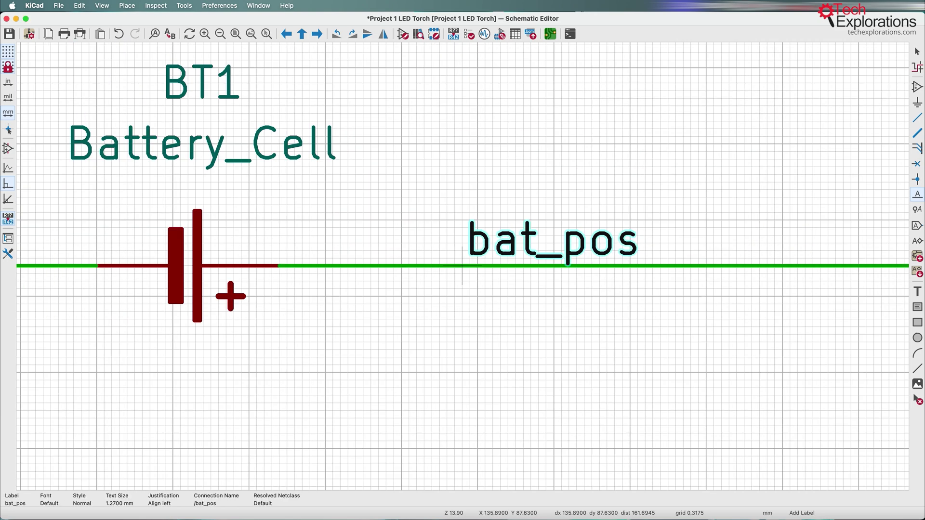
{"action": "scroll", "coordinate": [472, 258], "scroll_direction": "up", "scroll_amount": 3}
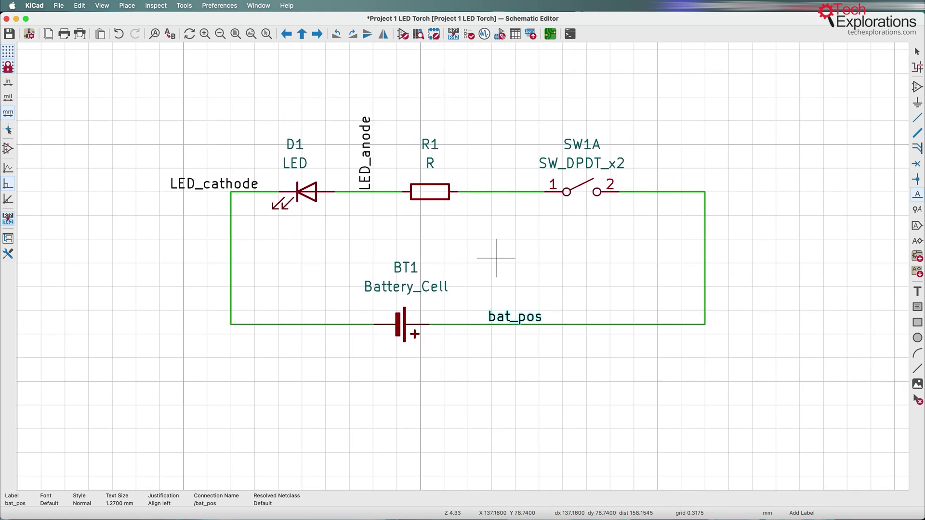
{"action": "key", "text": "ctrl+s"}
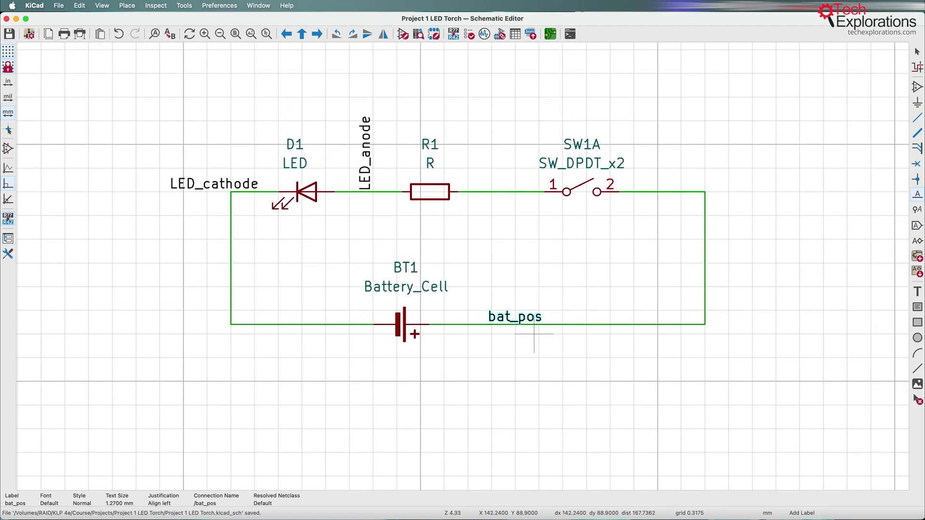
{"action": "key", "text": "Escape"}
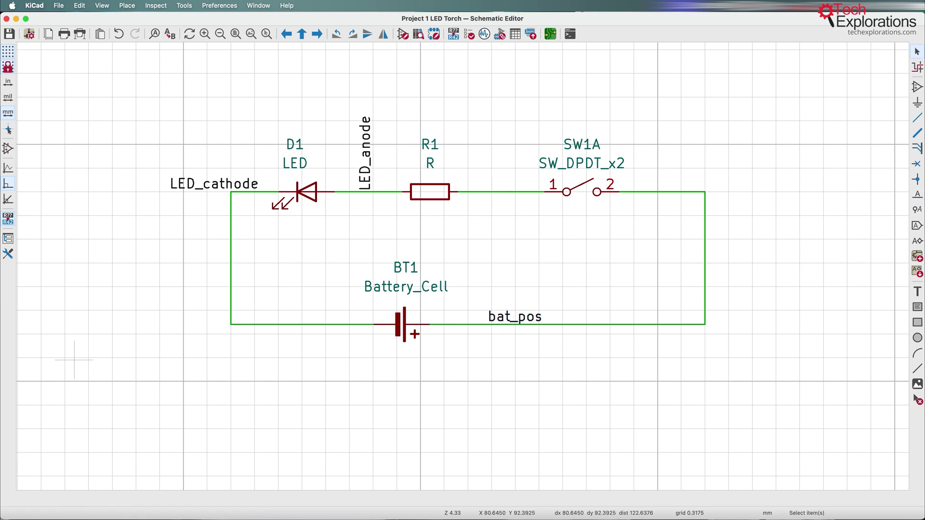
Outline the Electrical Rules Check, Comments and Layout design boxes on the workflow slide.
{"action": "key", "text": "super+Tab"}
{"action": "left_click_drag", "start_coordinate": [786, 178], "coordinate": [848, 229]}
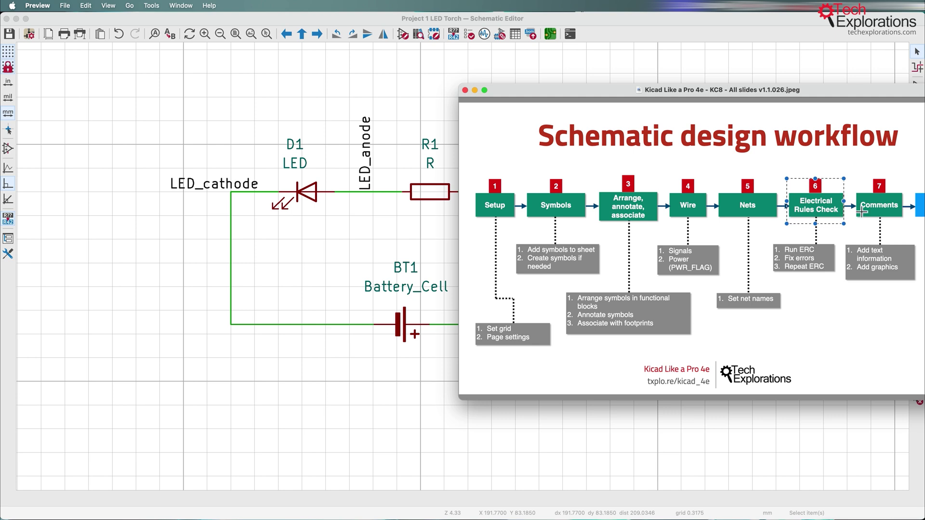
{"action": "left_click_drag", "start_coordinate": [857, 182], "coordinate": [918, 241]}
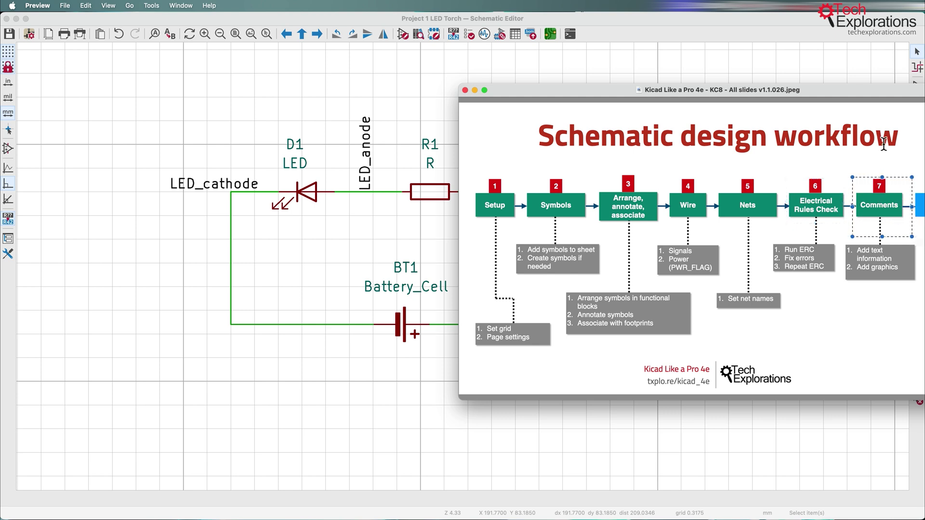
{"action": "left_click_drag", "start_coordinate": [860, 92], "coordinate": [801, 91]}
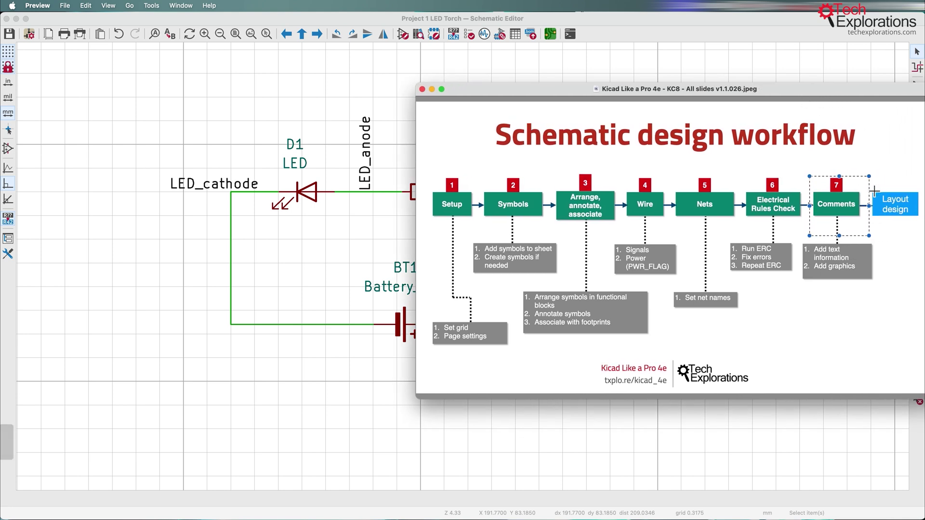
{"action": "left_click_drag", "start_coordinate": [871, 188], "coordinate": [921, 224]}
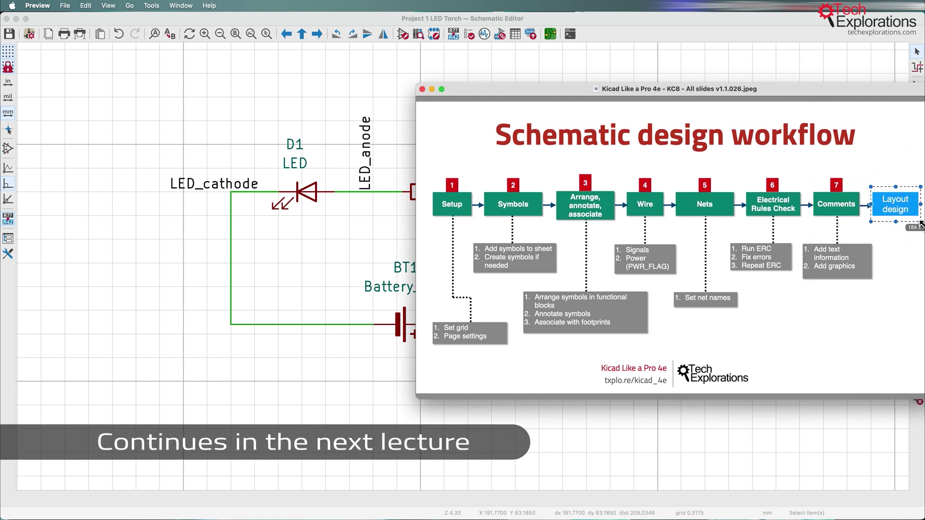